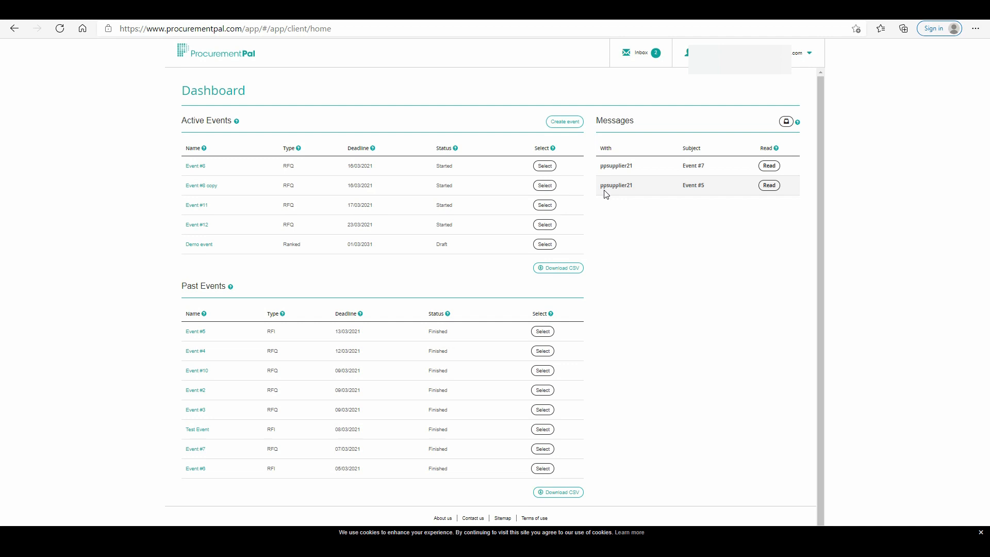
Step: Create a new event from scratch rather than cloning an existing one
click(606, 192)
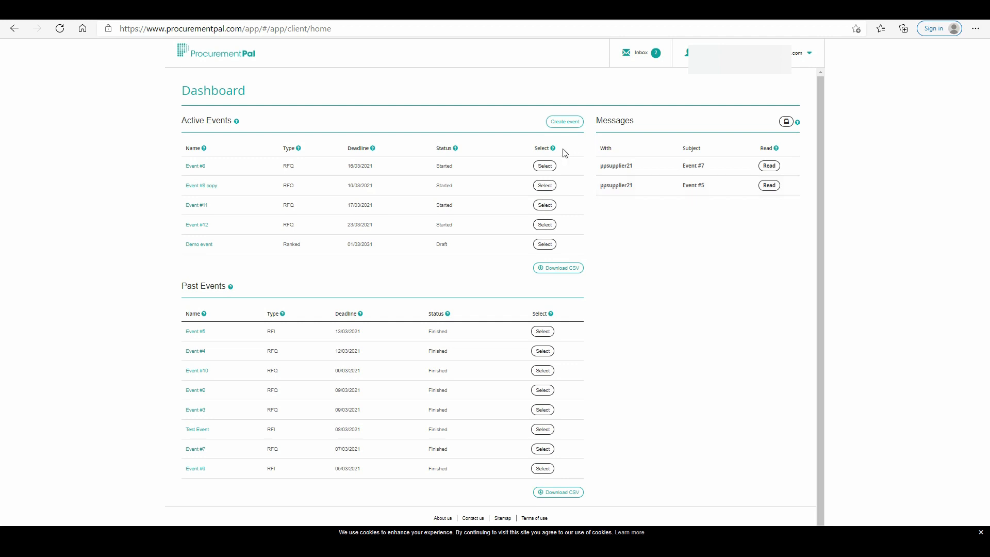
click(563, 125)
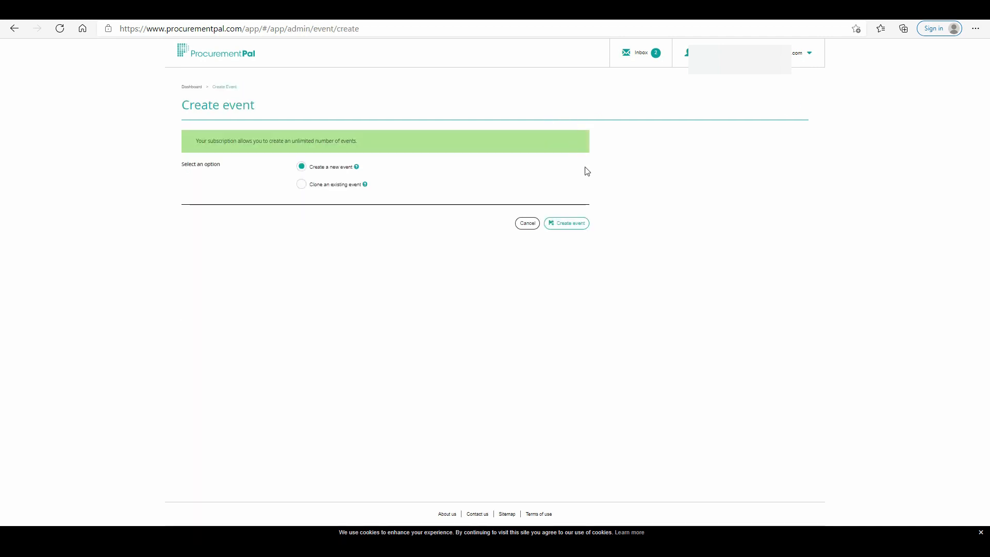
click(576, 230)
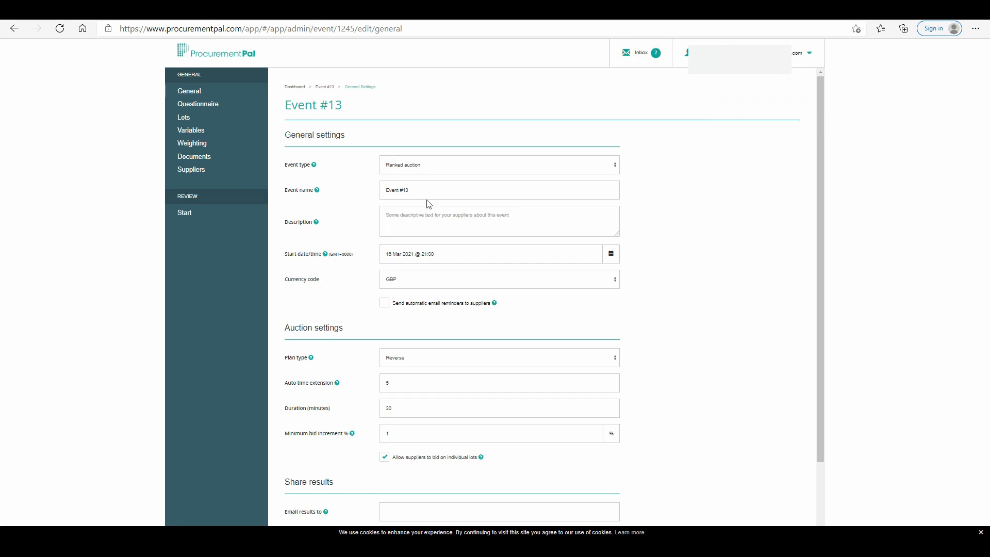
Step: Set the event start to 16 Mar 2021 at 19:00 and enable automatic email reminders to suppliers
click(610, 261)
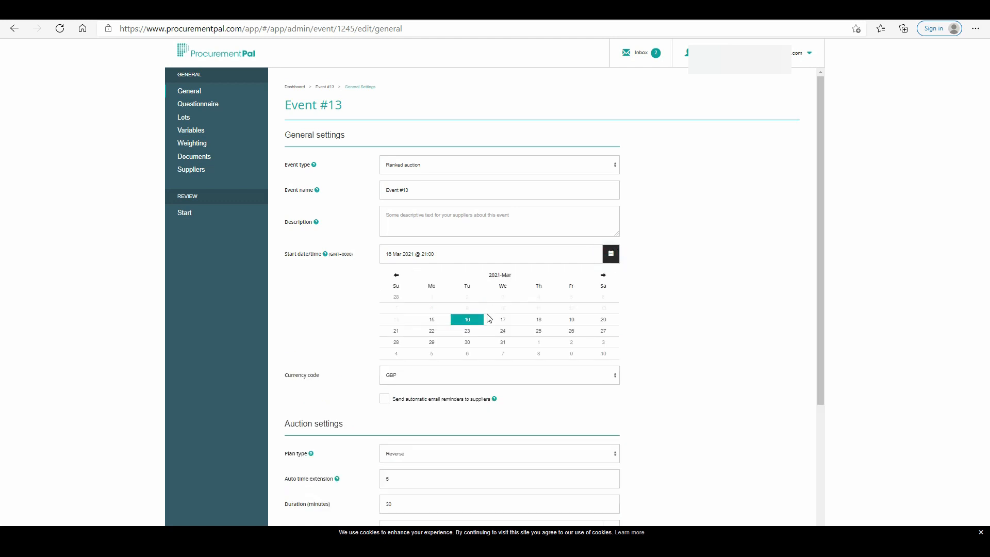
click(468, 319)
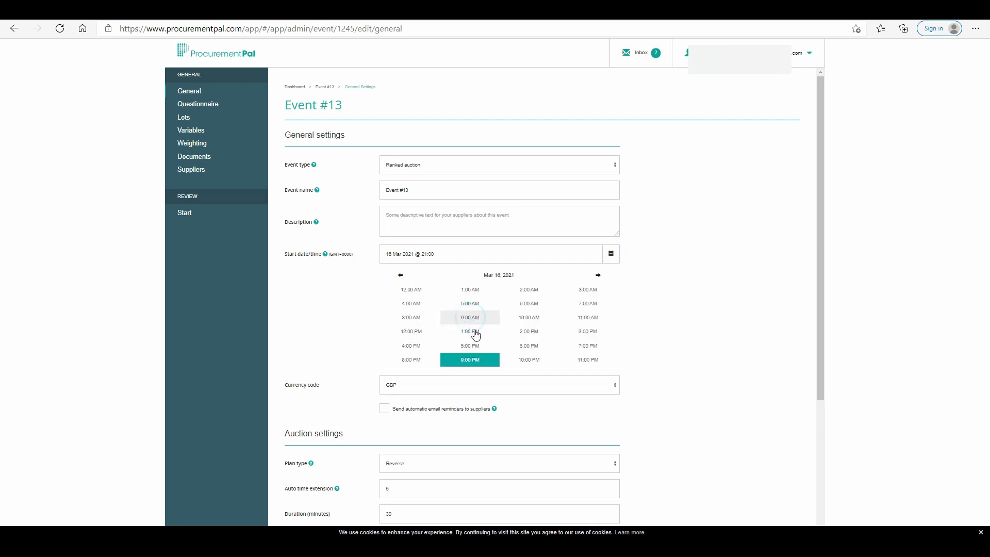
click(588, 349)
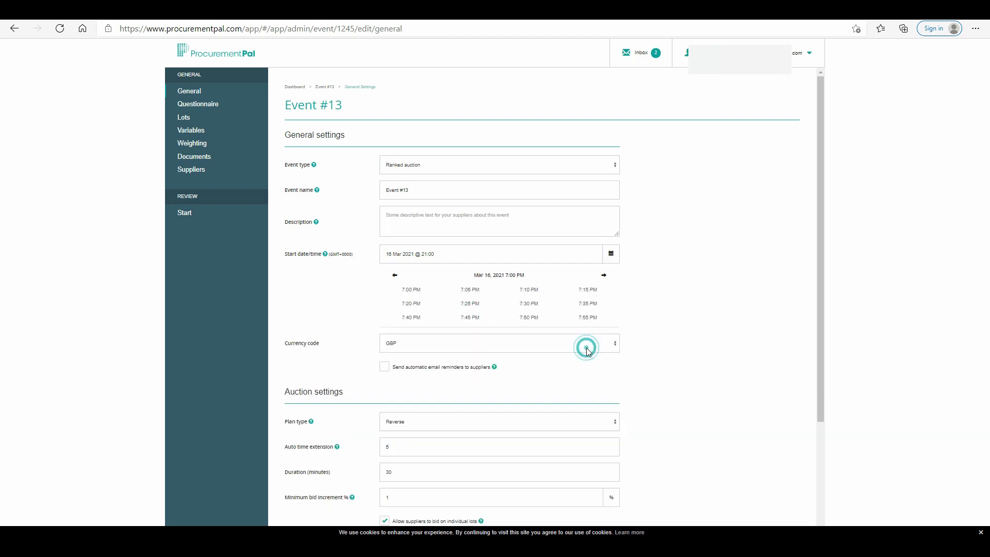
click(419, 290)
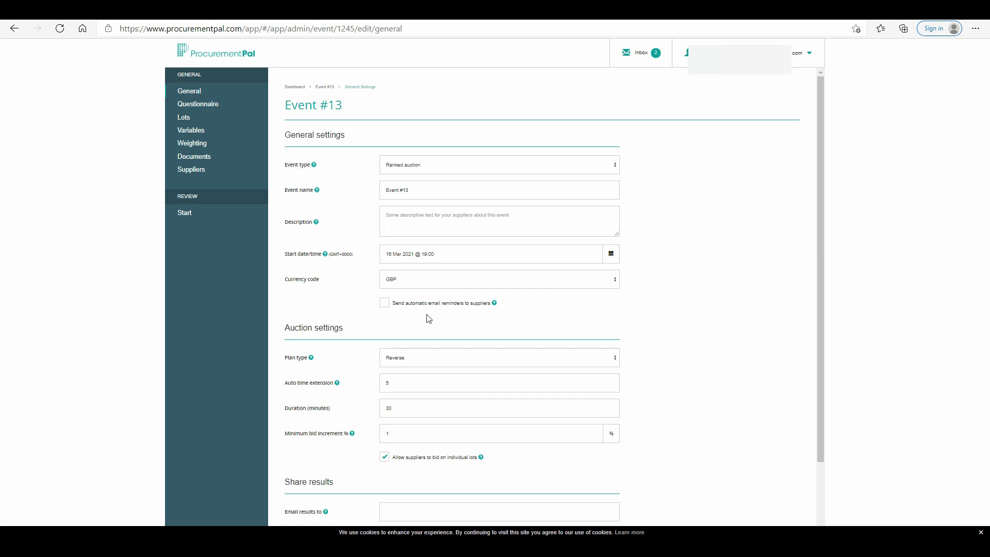
click(386, 304)
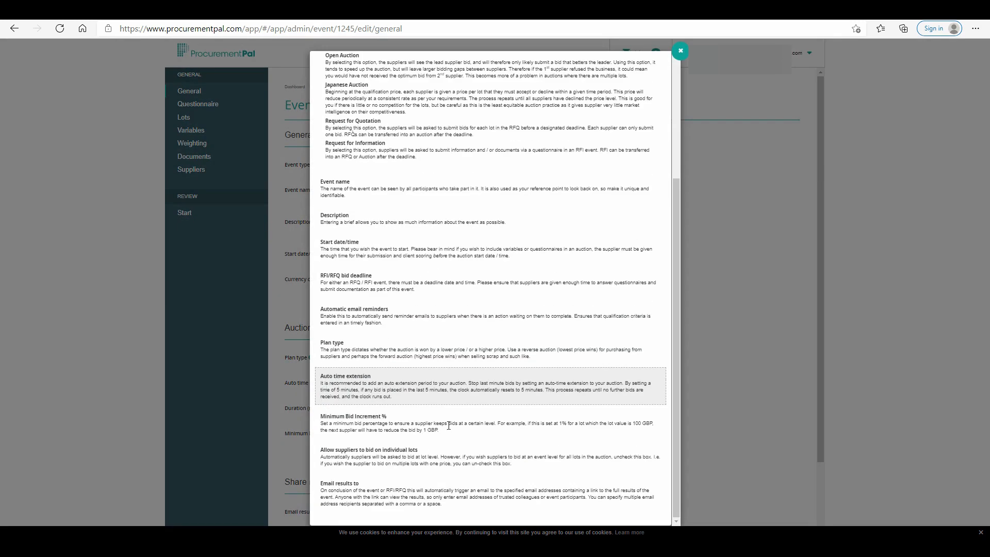
click(681, 51)
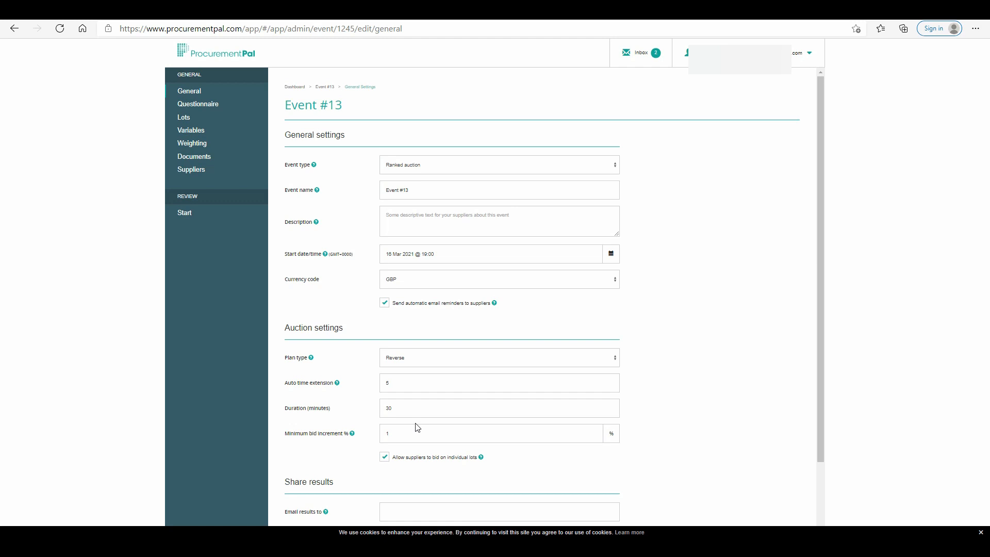
Step: Save the general settings with an auto time extension of 5, a duration of 30 minutes and a 1% minimum bid increment
double_click(397, 438)
click(430, 409)
key(BackSpace)
click(411, 433)
click(400, 382)
scroll(647, 395, down, 2)
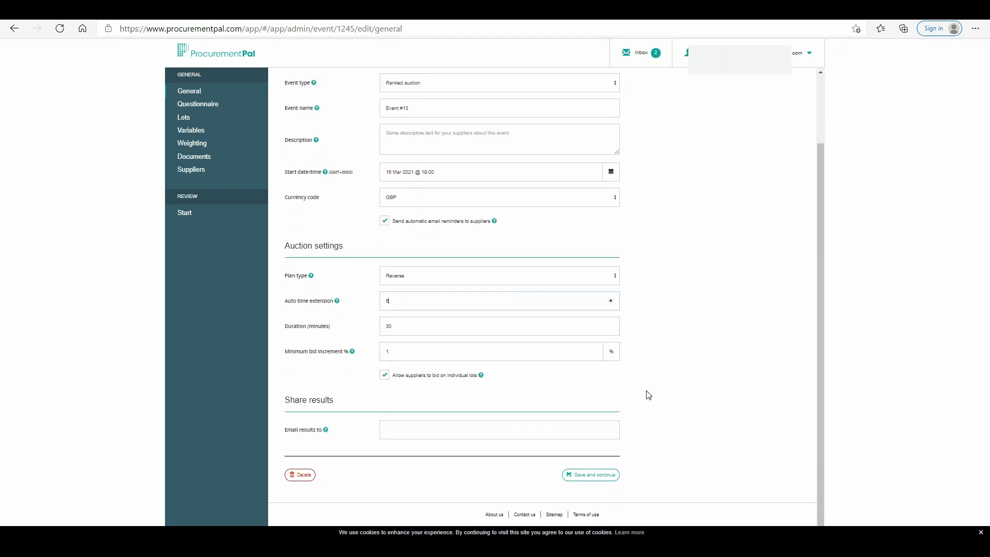
click(593, 475)
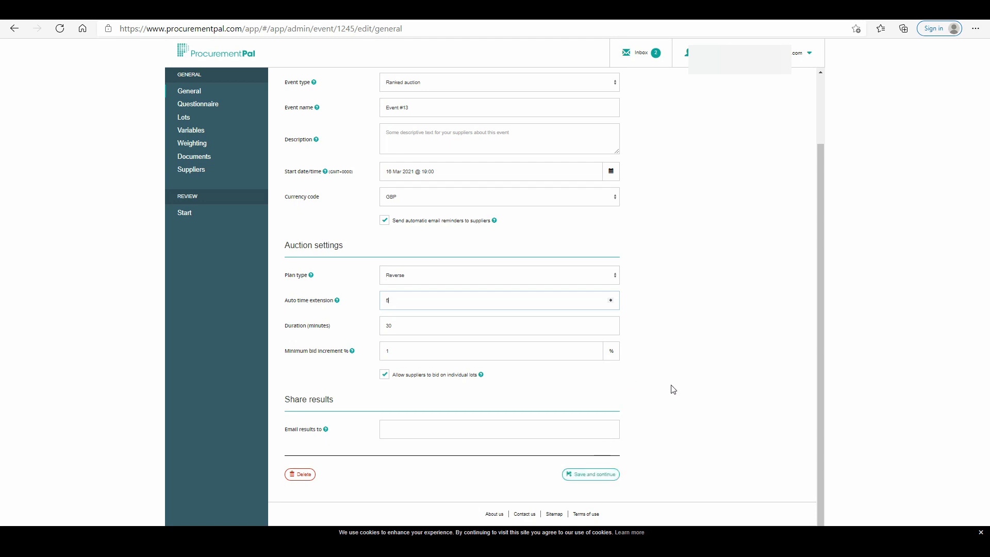
scroll(673, 396, down, 3)
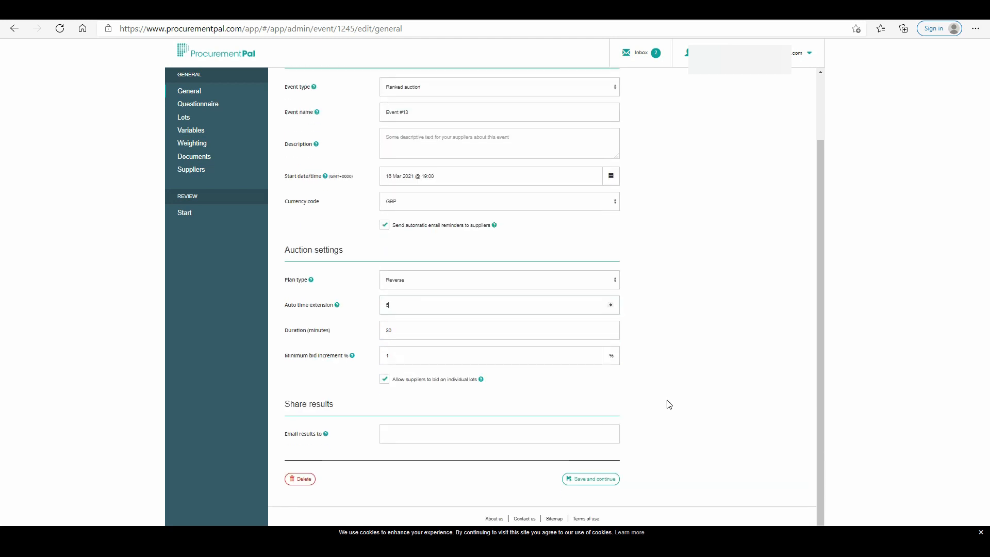
click(591, 475)
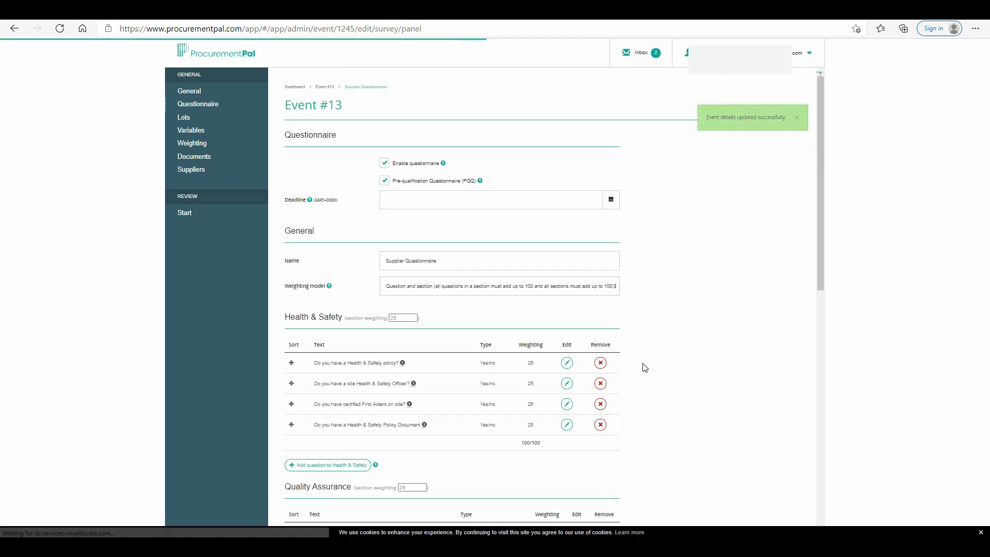
Step: Disable the supplier questionnaire for the event and save that choice
click(385, 164)
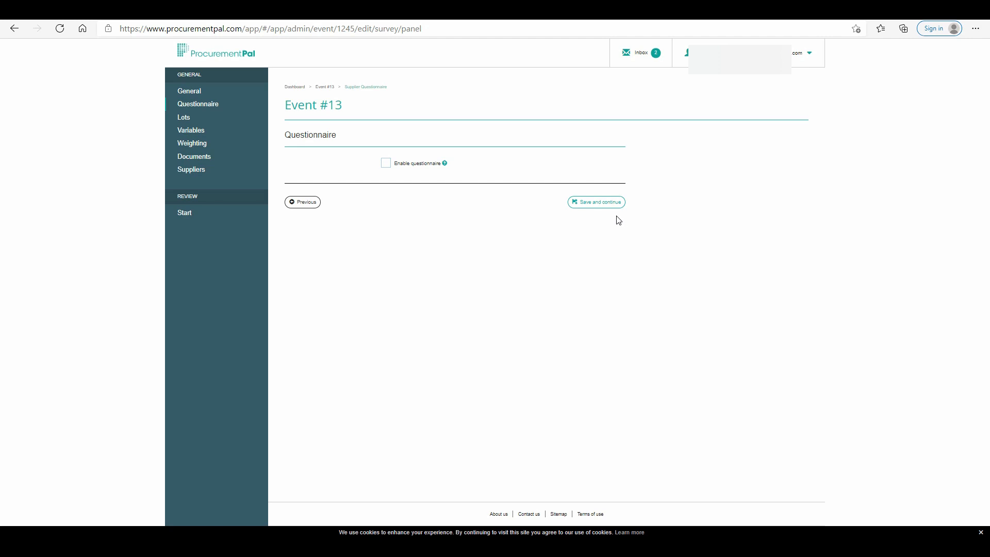
click(602, 205)
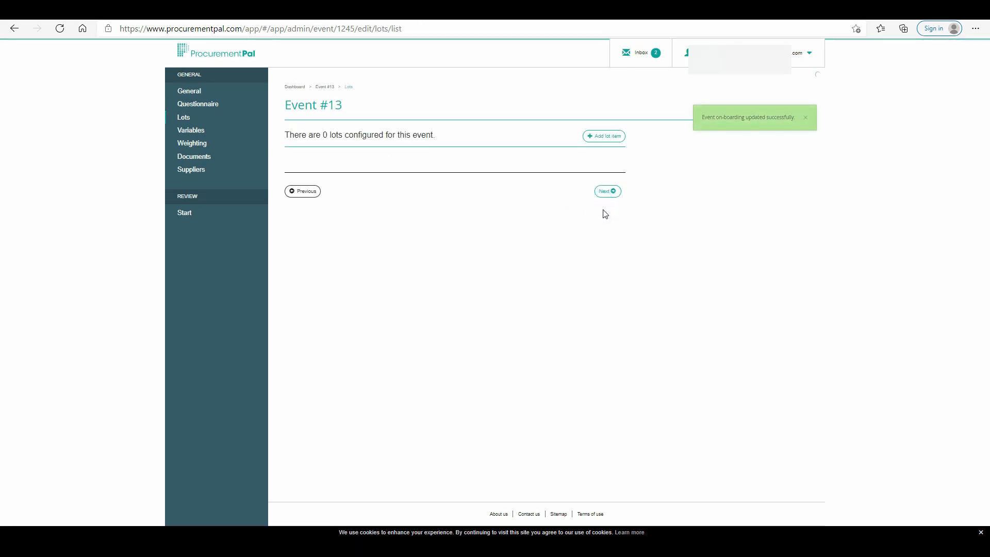
Step: Start a new lot item and name it "Lot 1 - Grey carpet 75% wool"
click(603, 136)
click(446, 142)
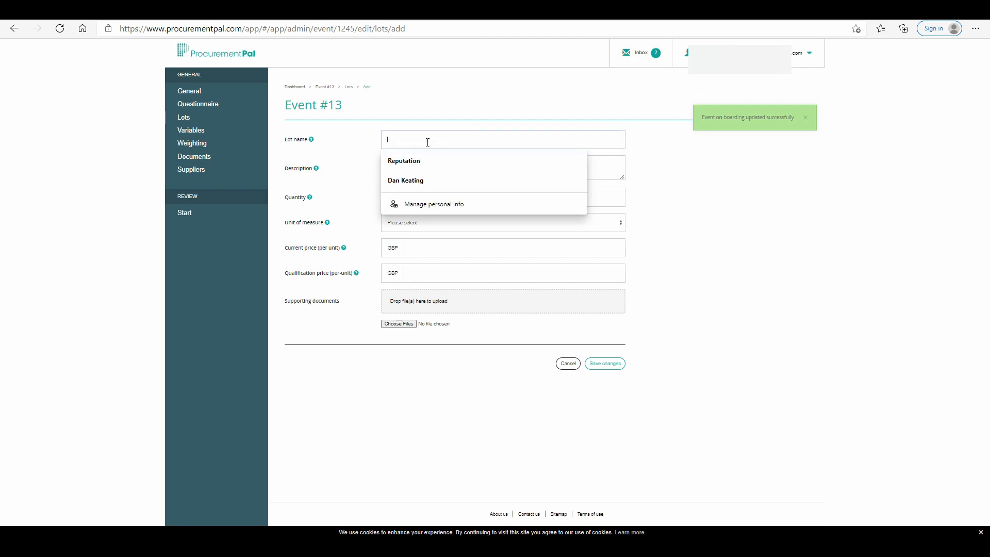
text(lot)
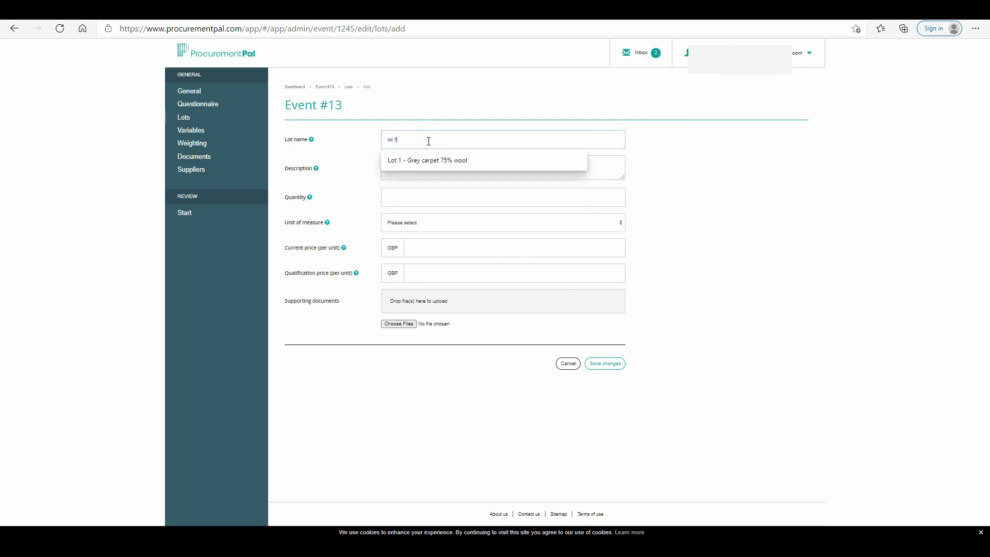
text( 1)
click(404, 161)
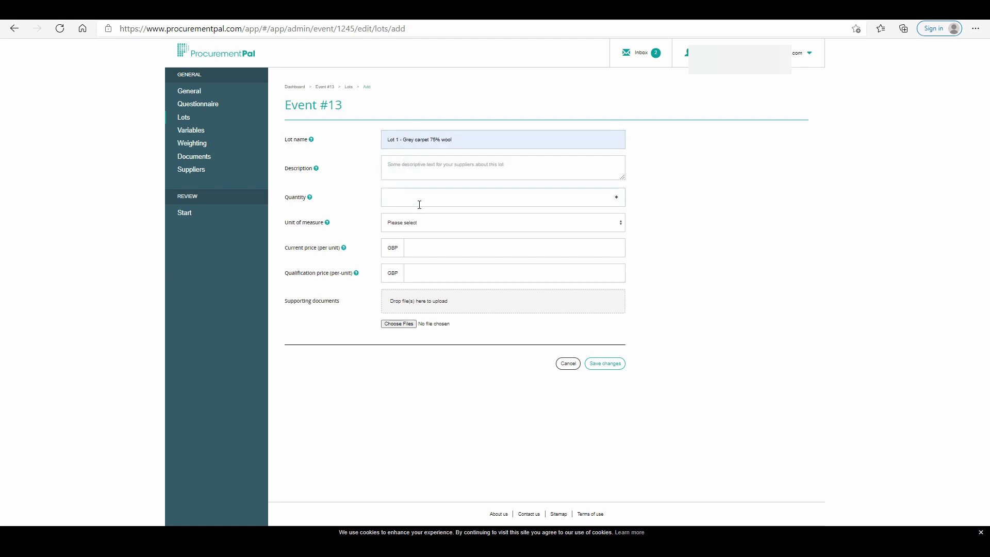
Step: Give the lot a quantity of 200, the unit per square metre and a current price of GBP 20, and save it
click(407, 222)
scroll(410, 336, down, 5)
scroll(417, 350, down, 7)
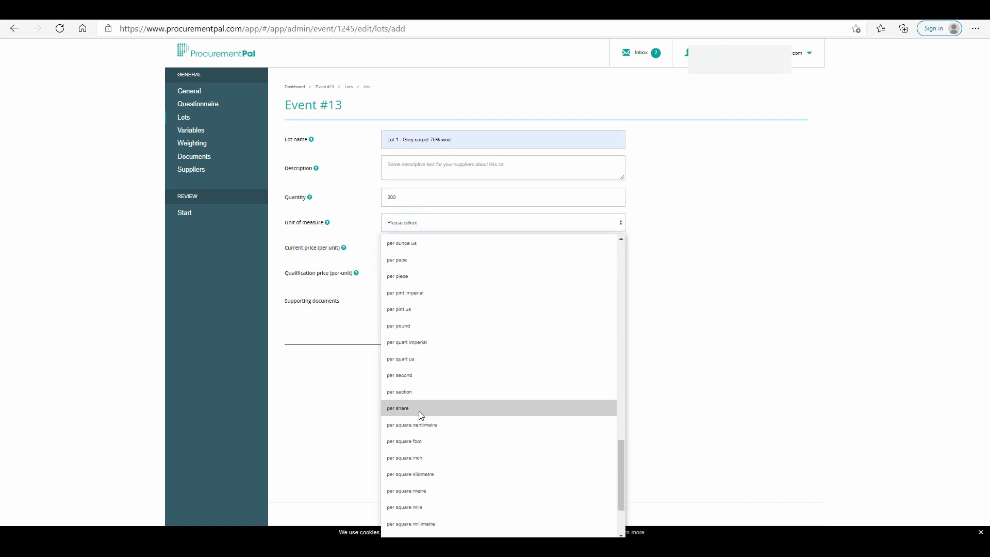
click(412, 490)
click(419, 253)
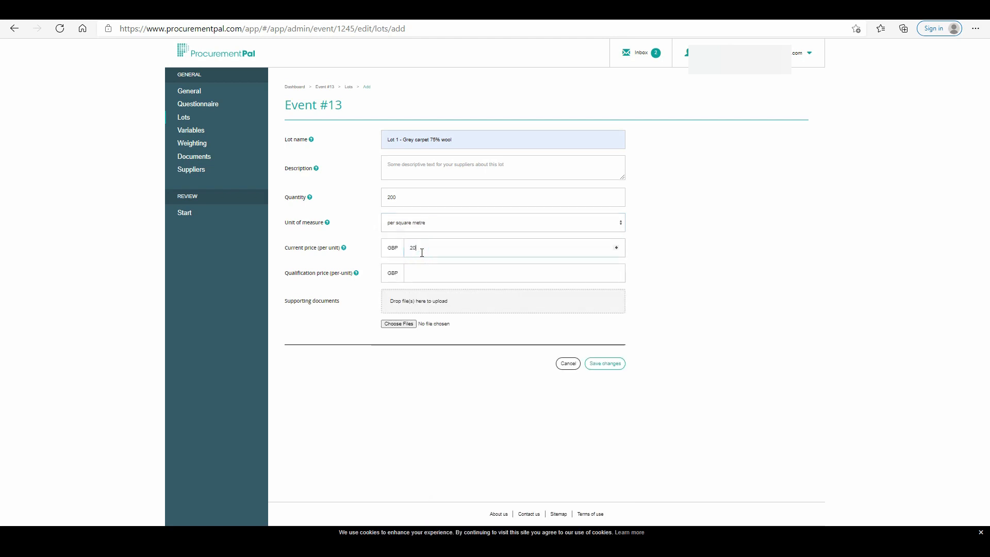
click(421, 272)
click(614, 365)
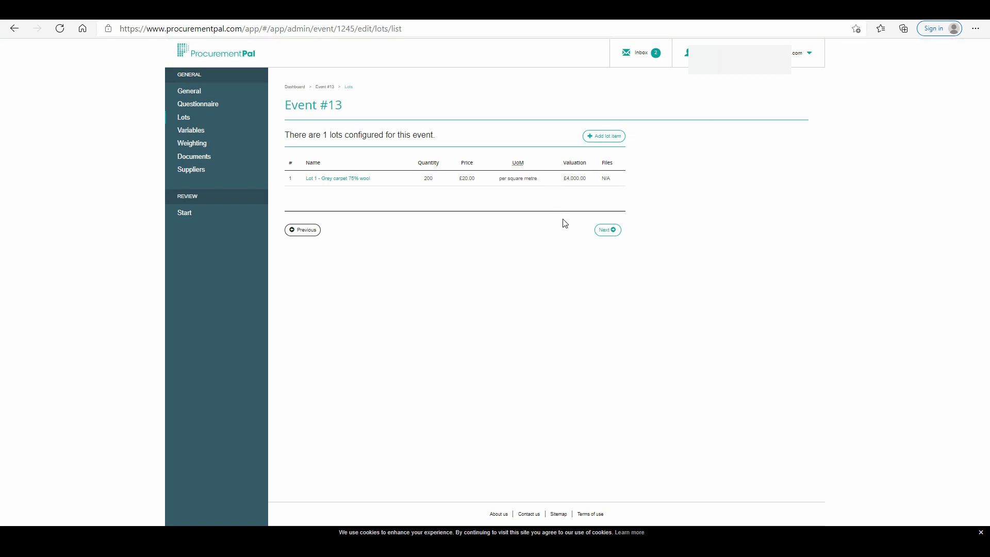
Step: Continue without variables, save the weighting with price at 100, and proceed past the documents to the supplier setup
click(616, 234)
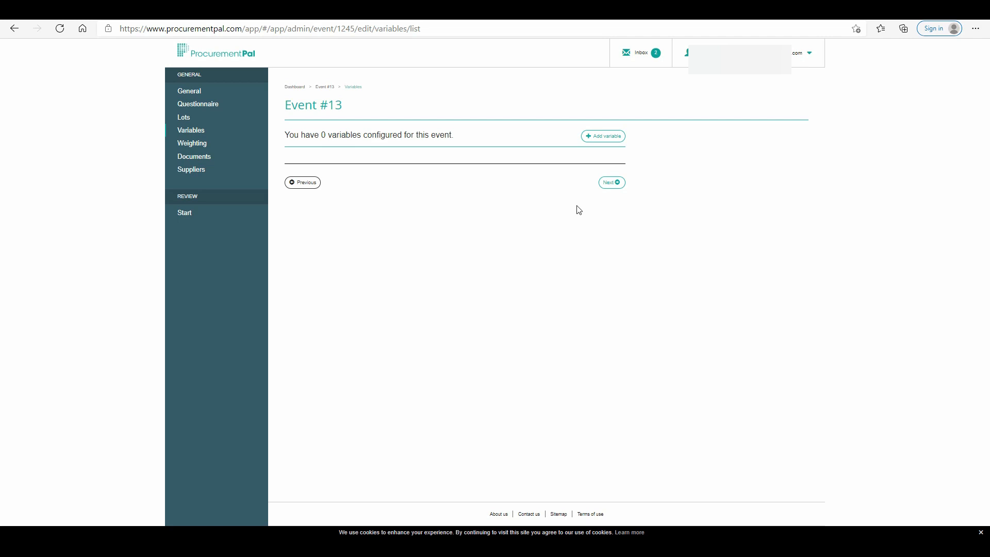
click(609, 183)
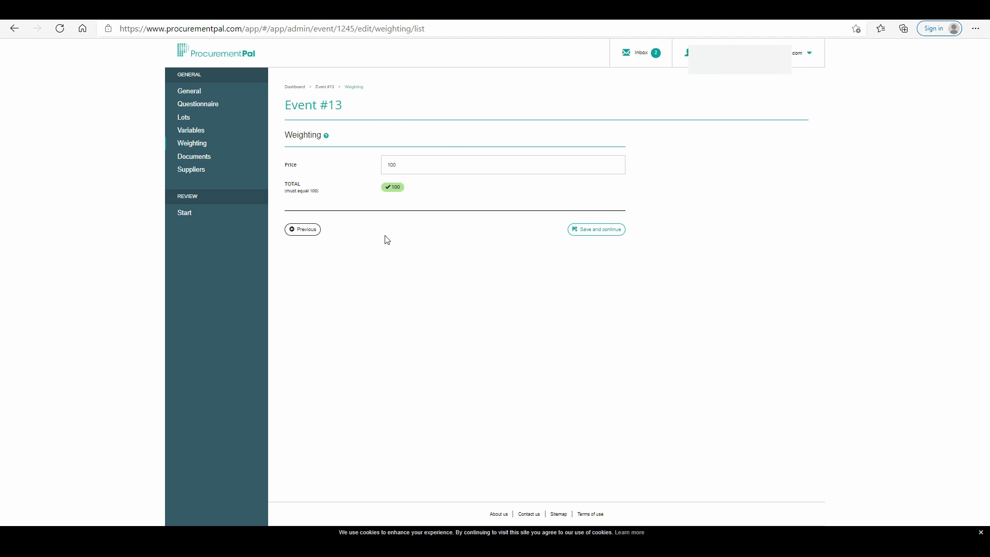
click(586, 230)
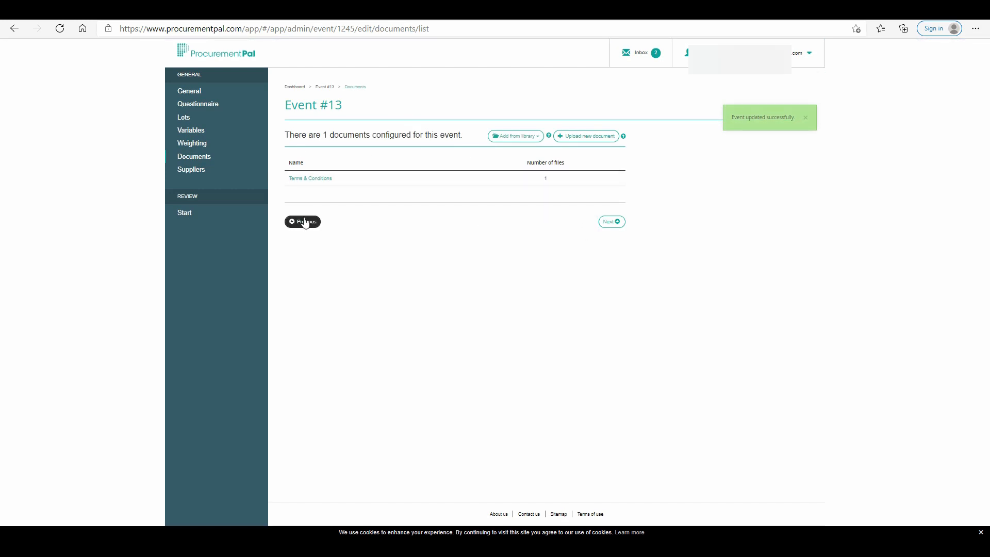
click(611, 226)
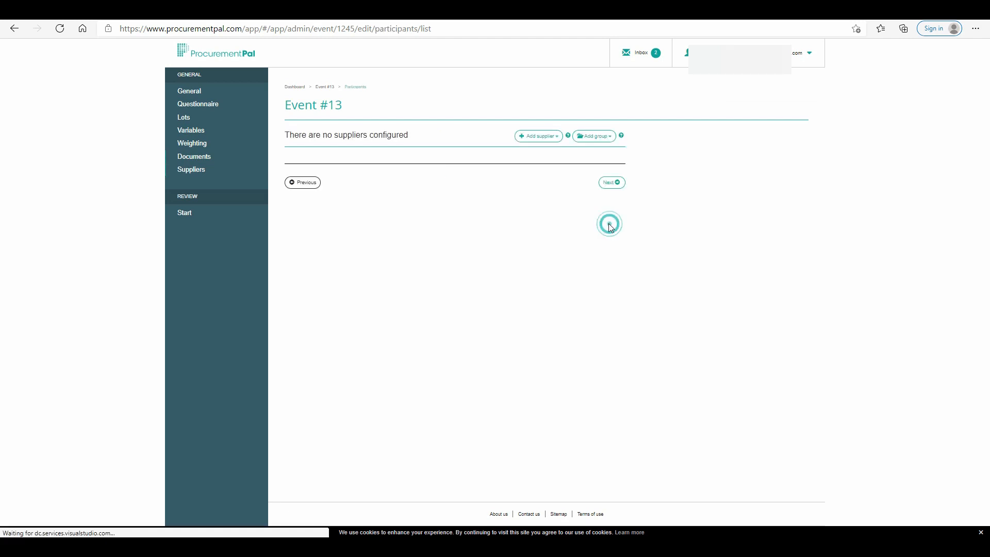
Step: Add the supplier group with ppsupplier21, ppsupplier22 and ppsupplier23 to the event, and schedule the event
click(595, 136)
click(573, 184)
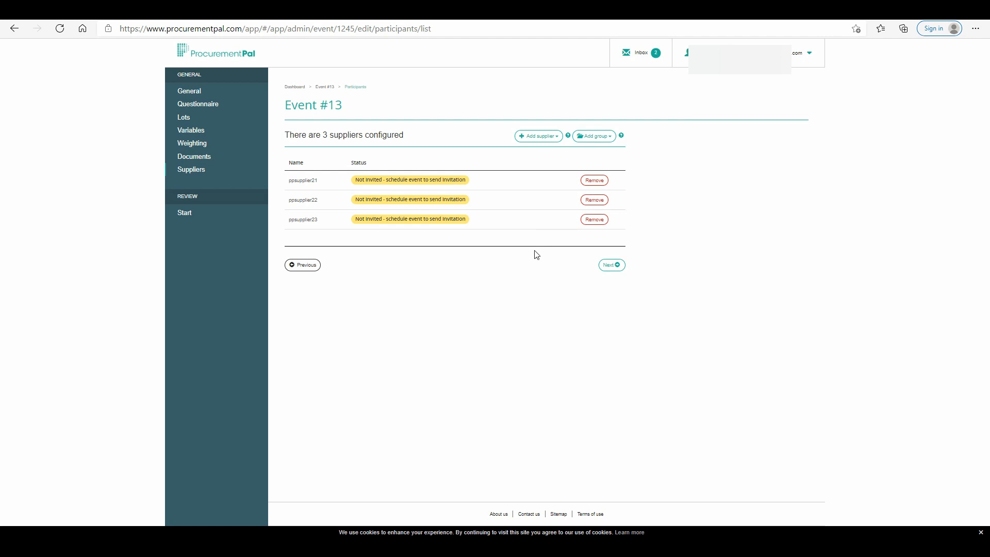
click(622, 267)
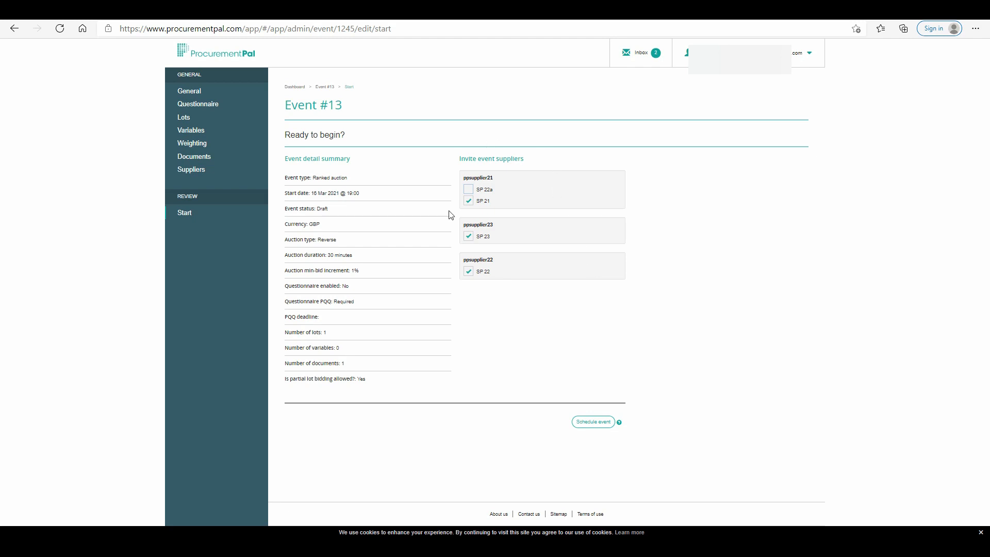
click(597, 425)
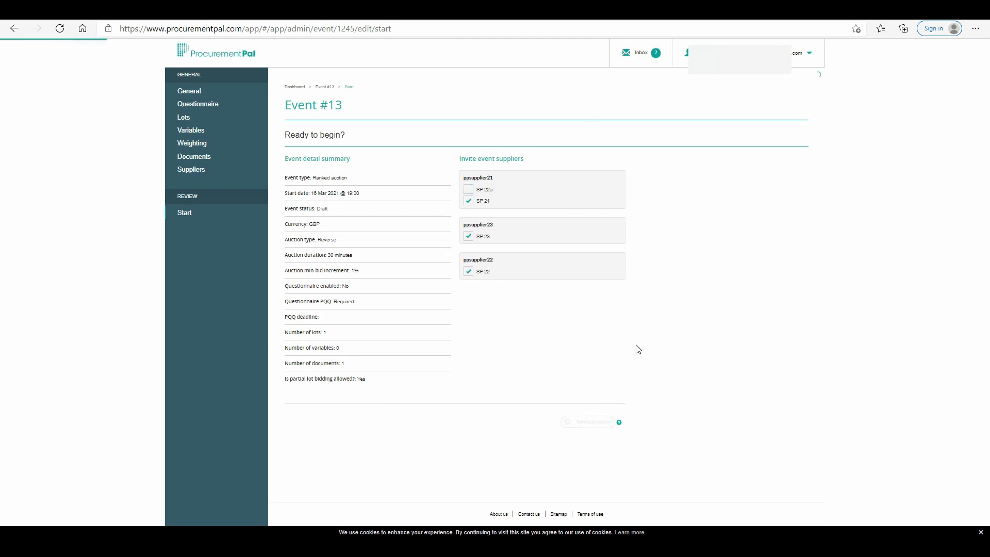